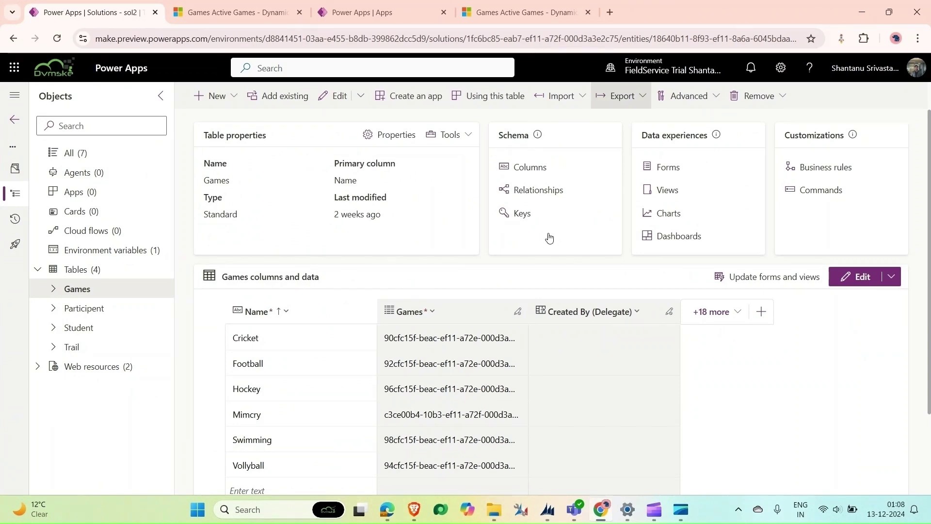
# - Scroll through the FieldService Games data grid to view all six games, Cricket to Vollyball, with their Games IDs
pyautogui.scroll(-3, 514, 318)
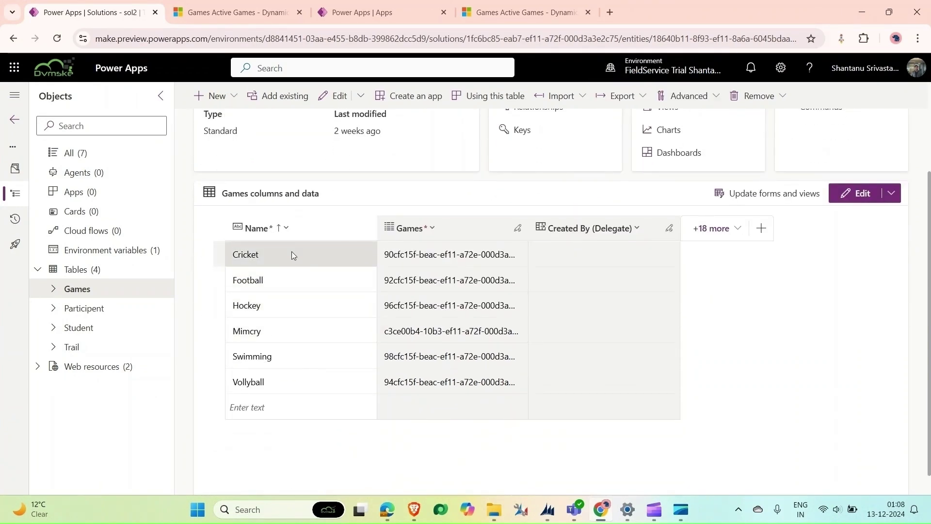
pyautogui.scroll(2, 300, 248)
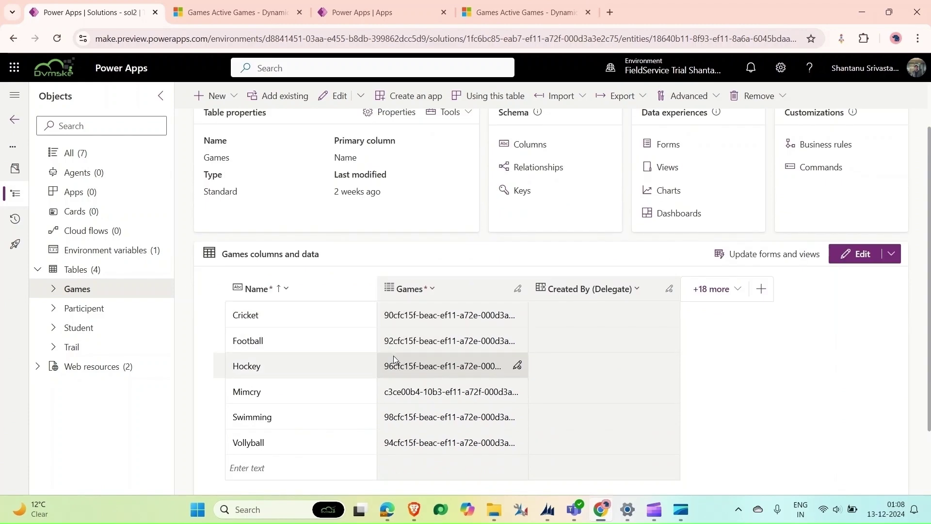
# - Open the sol2 solution in the CustomerService environment's Power Apps solutions list
pyautogui.click(397, 7)
pyautogui.click(488, 13)
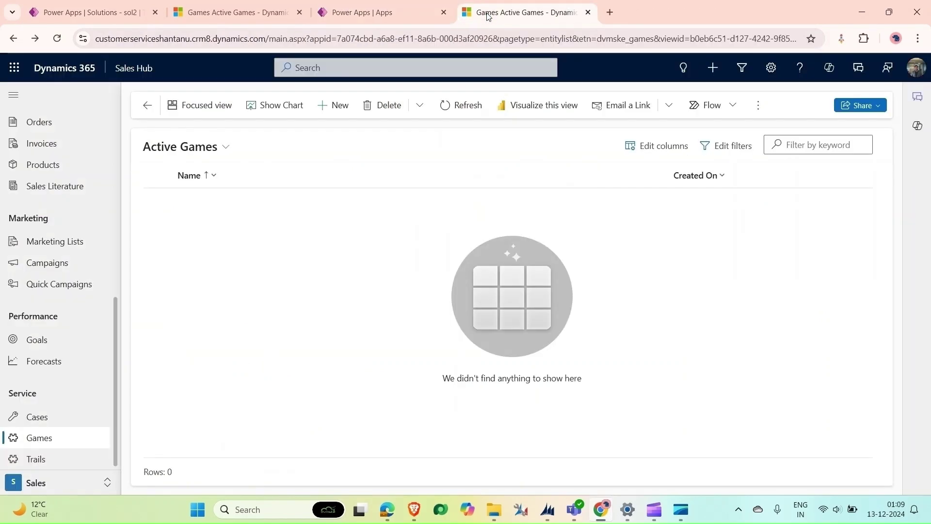
pyautogui.click(391, 12)
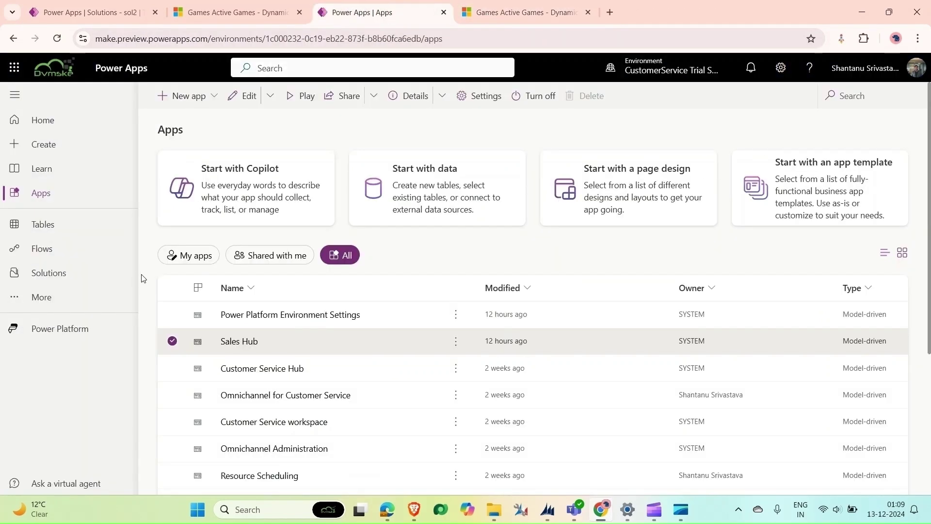
pyautogui.click(93, 275)
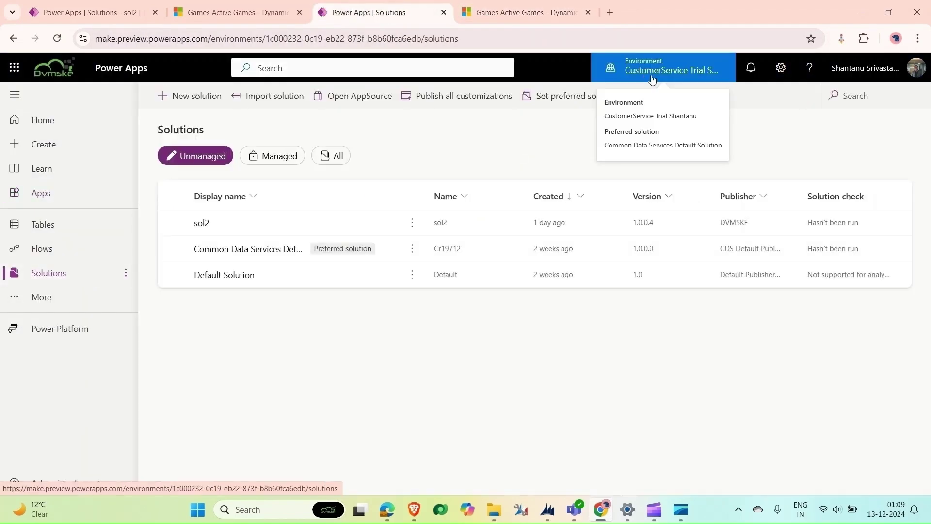
pyautogui.click(201, 223)
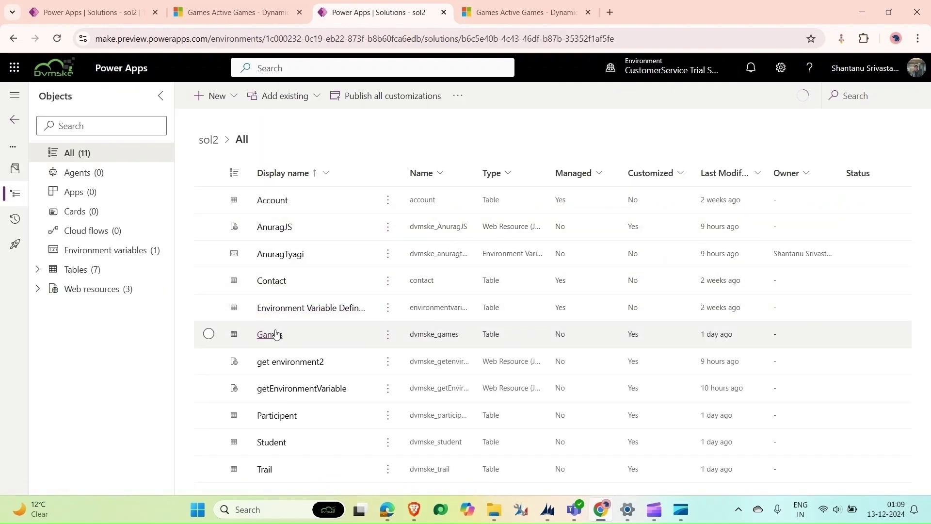
# - Compare environment names in the CustomerService and FieldService Active Games URLs, ending on the empty target list
pyautogui.click(507, 12)
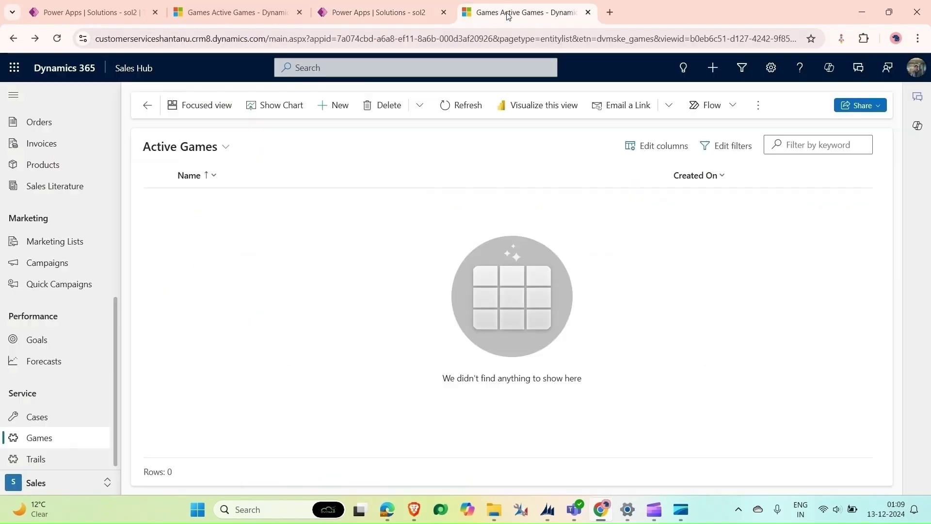
pyautogui.moveTo(99, 39); pyautogui.dragTo(176, 47)
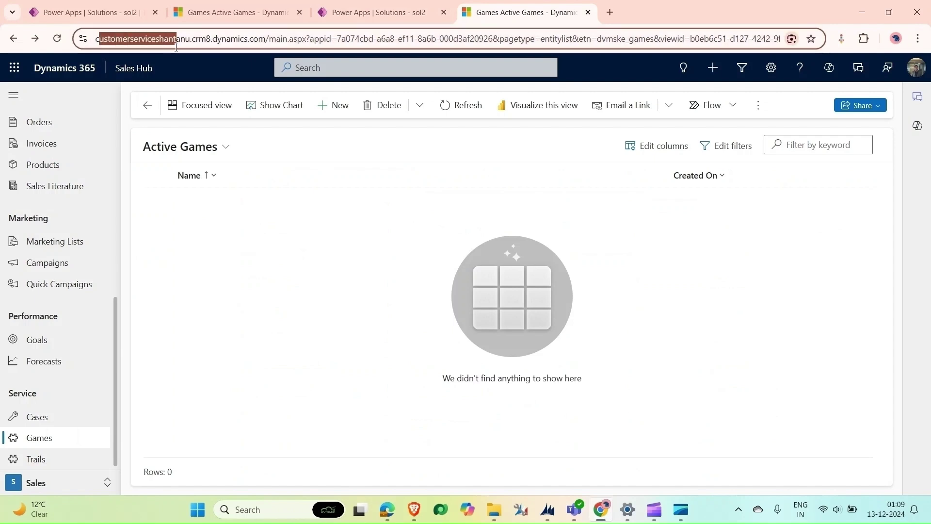
pyautogui.click(208, 10)
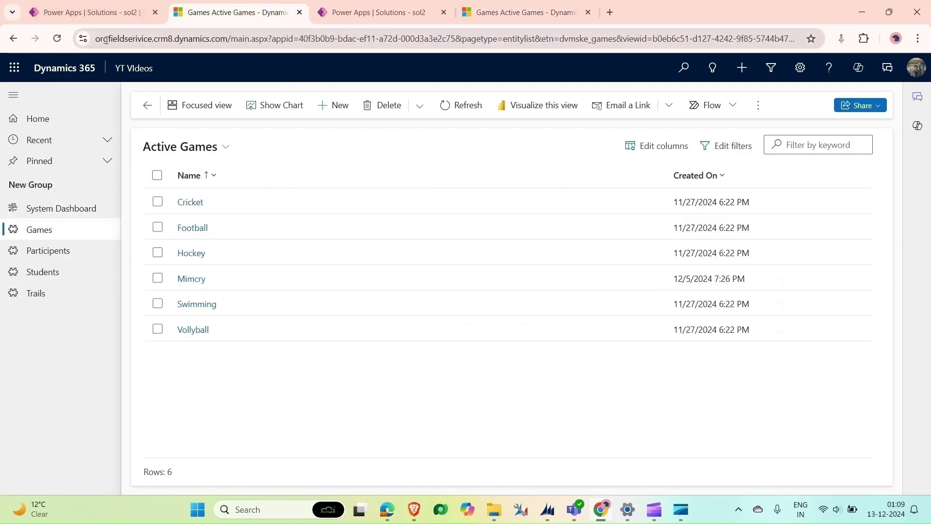
pyautogui.moveTo(105, 39); pyautogui.dragTo(171, 40)
pyautogui.hotkey('ctrl', 'Tab')
pyautogui.hotkey('ctrl', 'Tab')
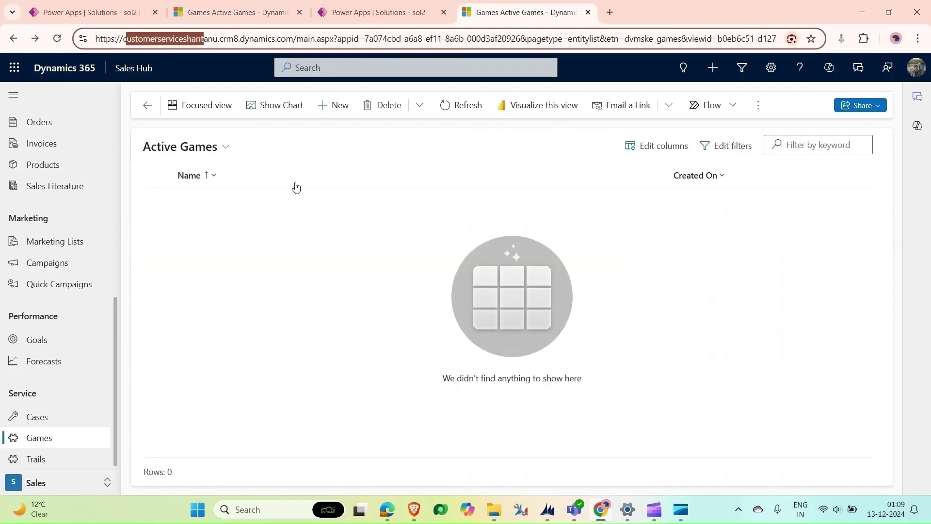
# - Create and save a new game record named Cricket in CustomerService
pyautogui.click(330, 105)
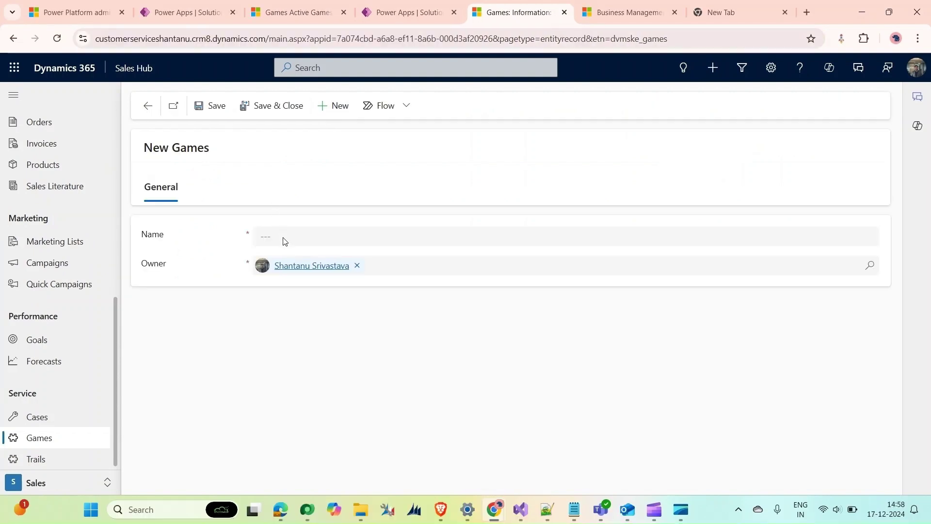
pyautogui.click(284, 241)
pyautogui.click(341, 286)
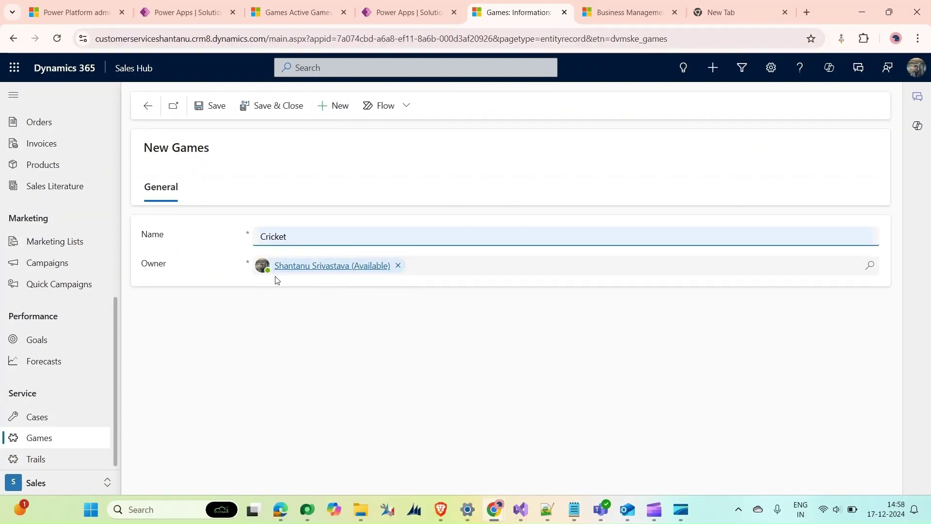
pyautogui.click(209, 106)
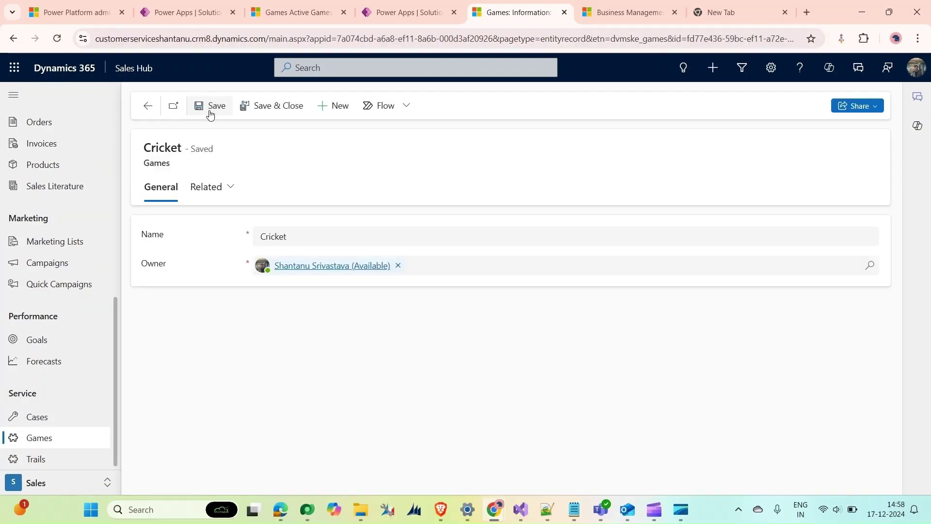
# - Compare the new Cricket record's URL id with the FieldService Cricket record's id
pyautogui.moveTo(683, 39); pyautogui.dragTo(790, 44)
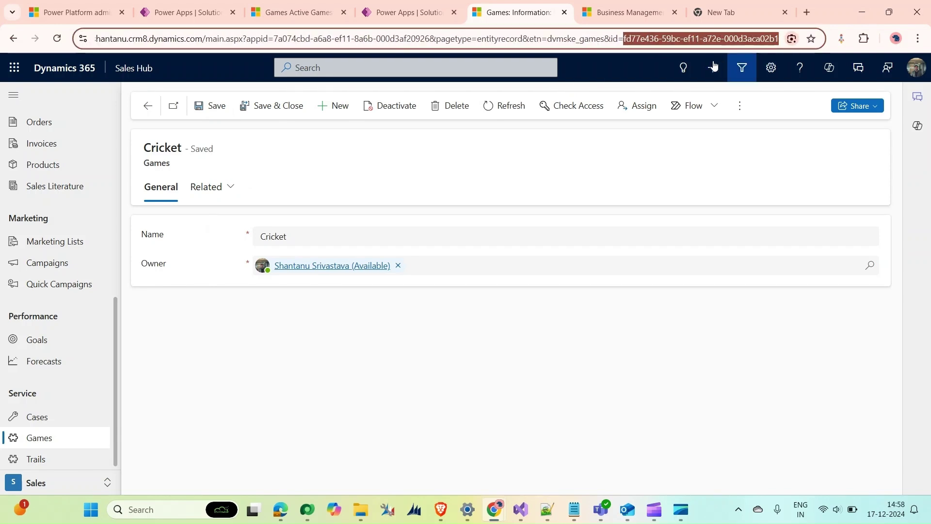
pyautogui.click(284, 14)
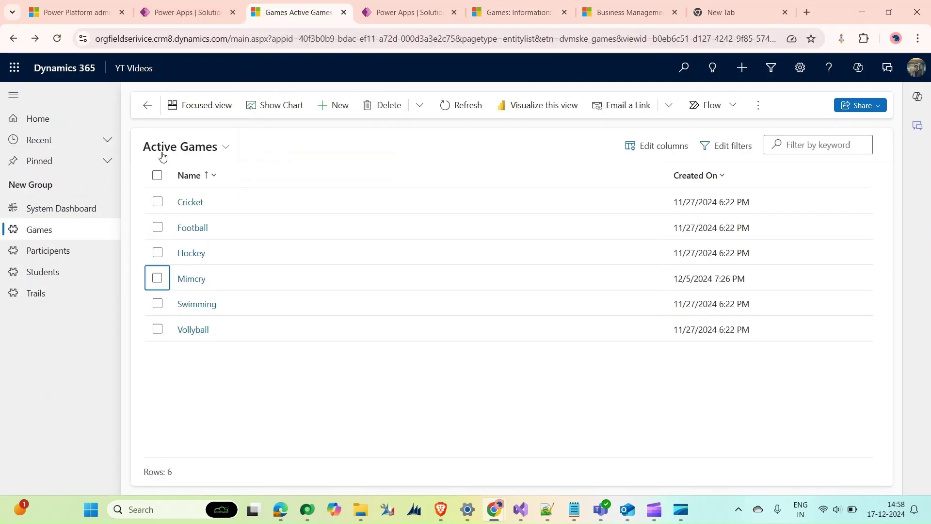
pyautogui.click(190, 202)
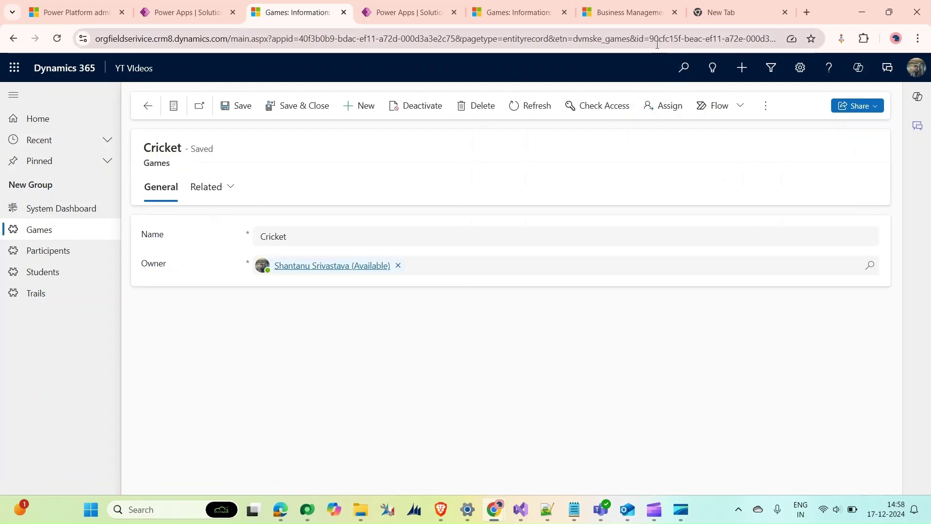
pyautogui.moveTo(650, 38); pyautogui.dragTo(687, 41)
pyautogui.click(529, 11)
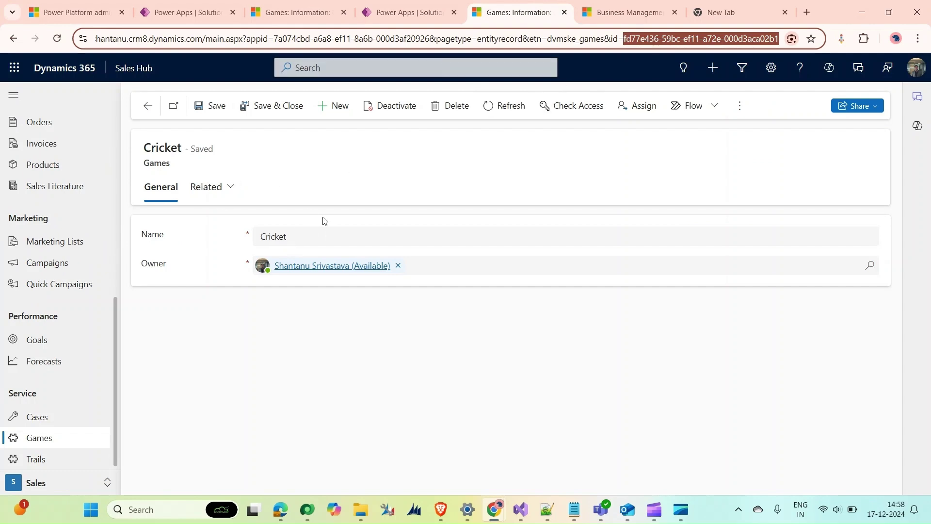
pyautogui.click(544, 122)
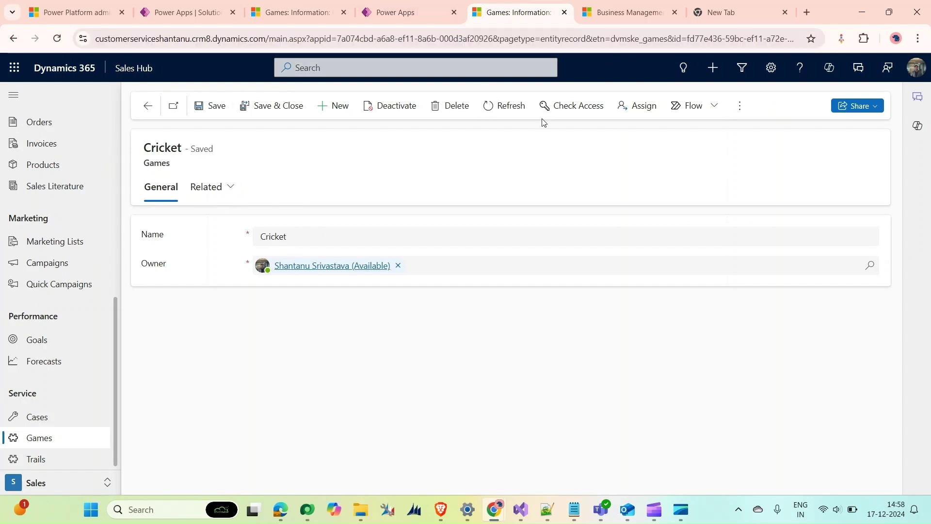
# - View the CustomerService sol2 Games table data, showing only Cricket and its Games ID
pyautogui.click(403, 16)
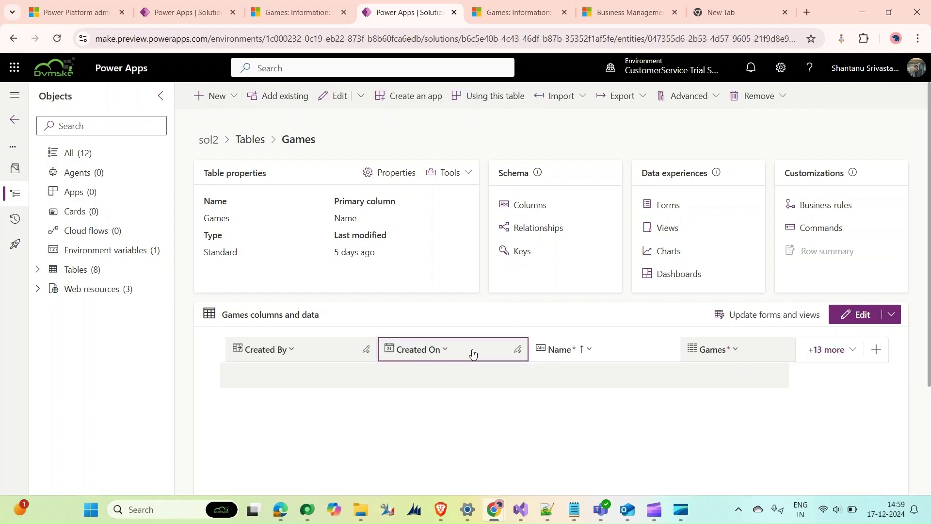
pyautogui.scroll(-1, 486, 458)
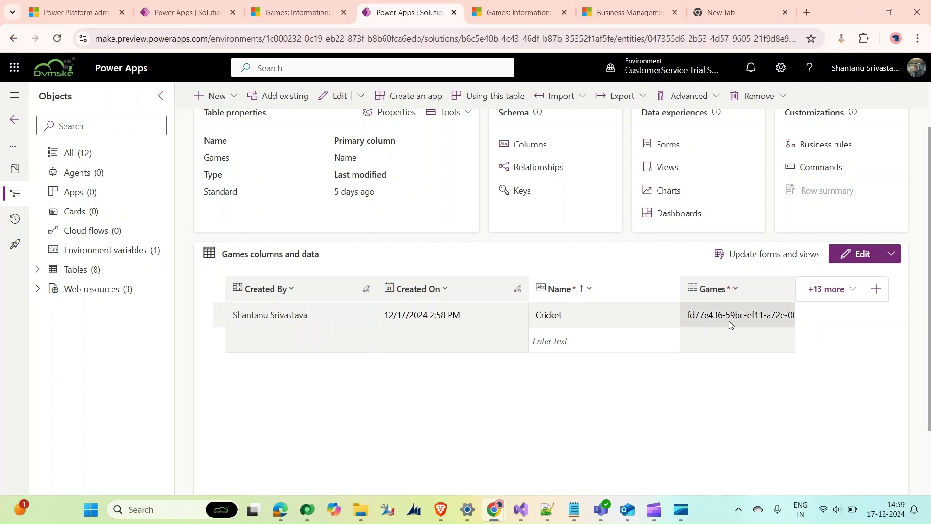
# - Delete the Cricket record from Active Games, leaving 0 rows, and launch Configuration Migration
pyautogui.click(512, 12)
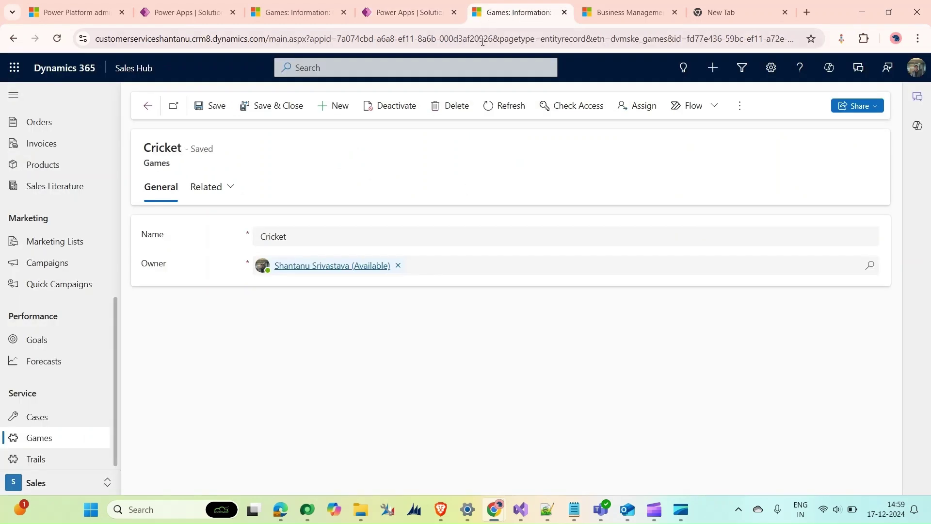
pyautogui.click(148, 106)
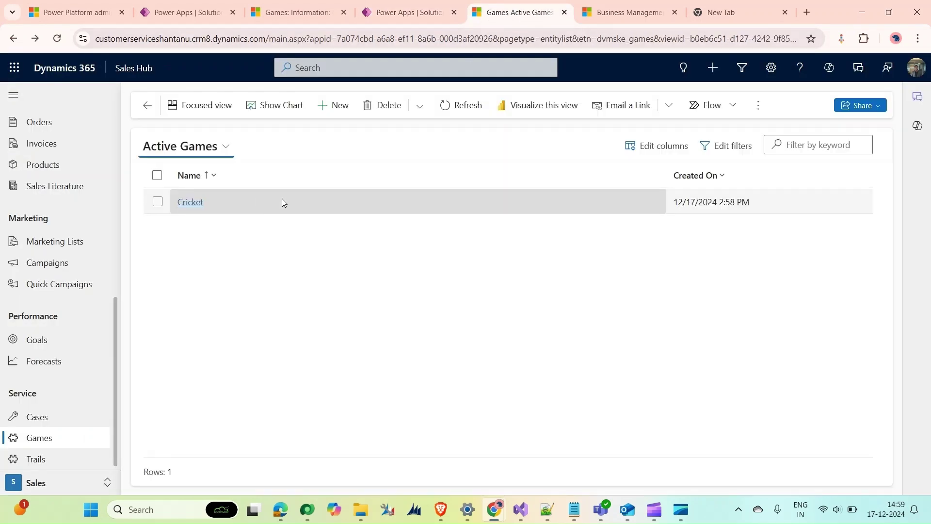
pyautogui.click(151, 206)
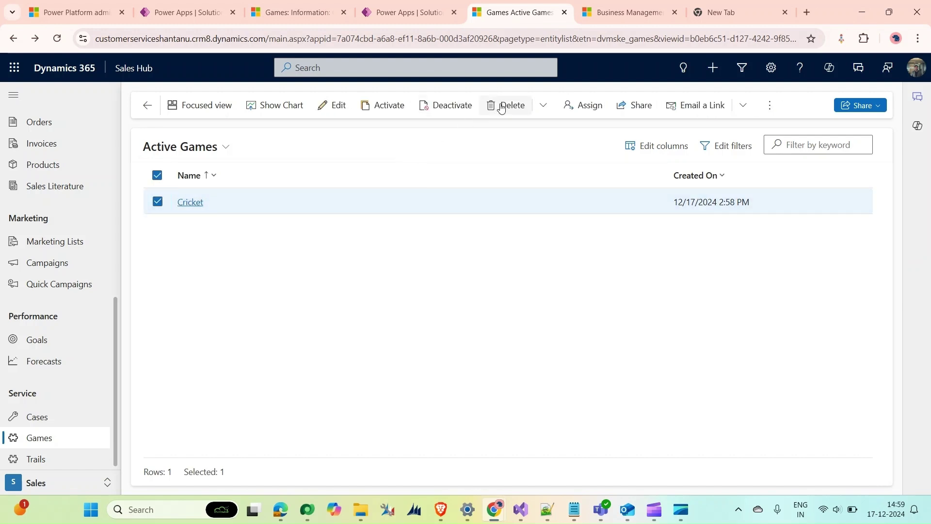
pyautogui.click(499, 106)
pyautogui.click(498, 318)
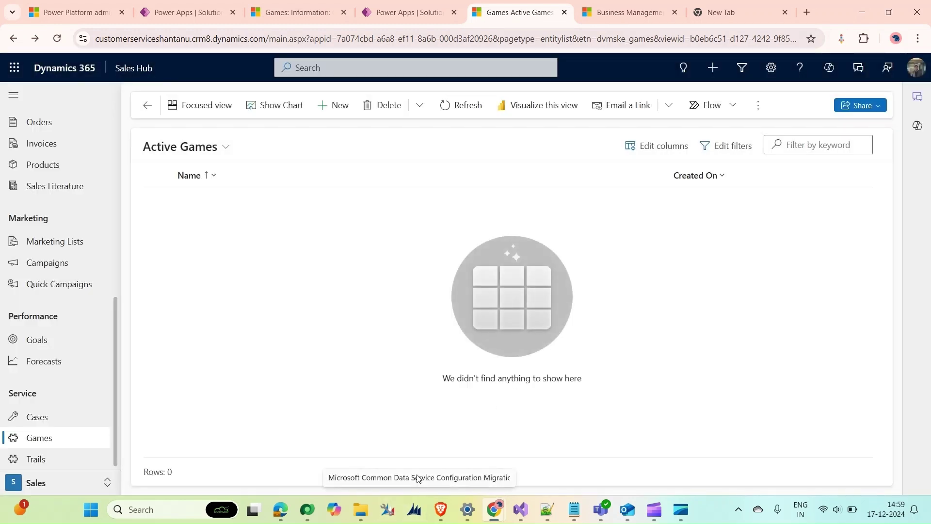
pyautogui.click(421, 509)
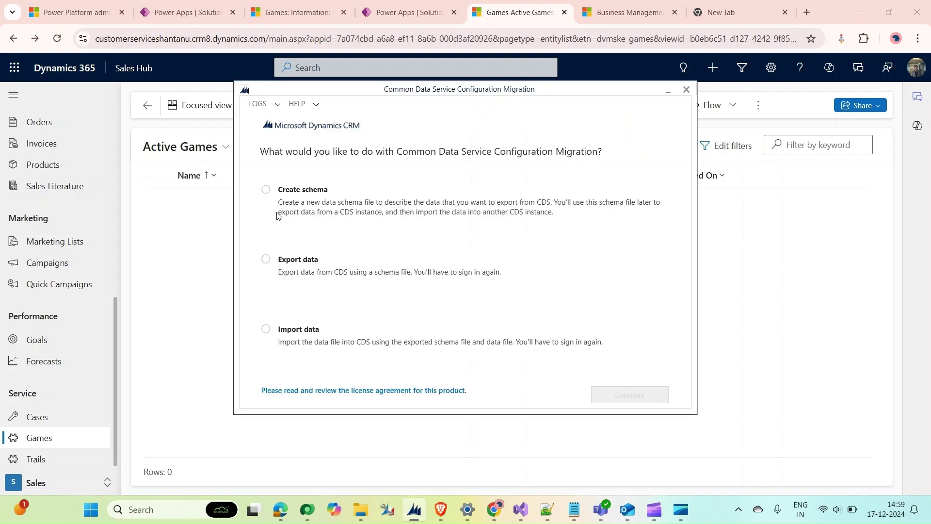
# - Choose Create schema, sign in with the organization list shown, and pick the FieldService Trial environment
pyautogui.click(265, 190)
pyautogui.click(608, 395)
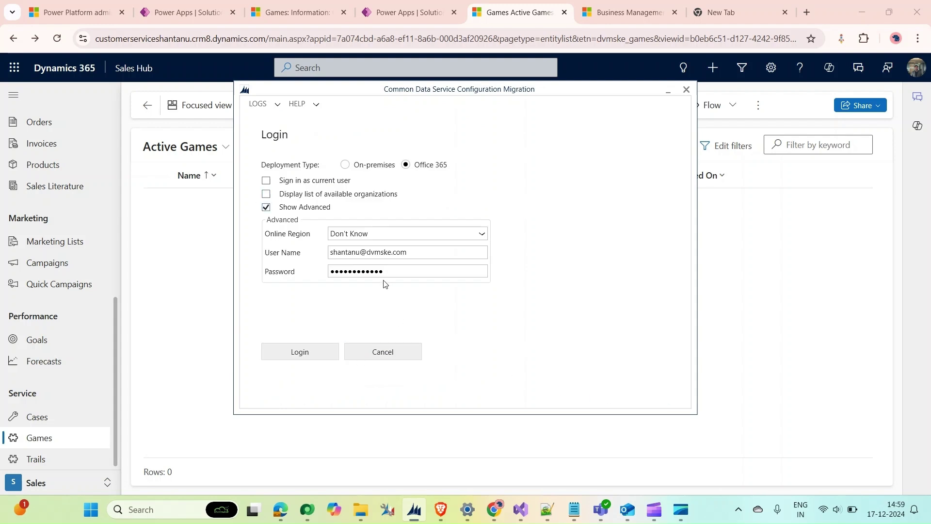
pyautogui.click(266, 194)
pyautogui.click(308, 353)
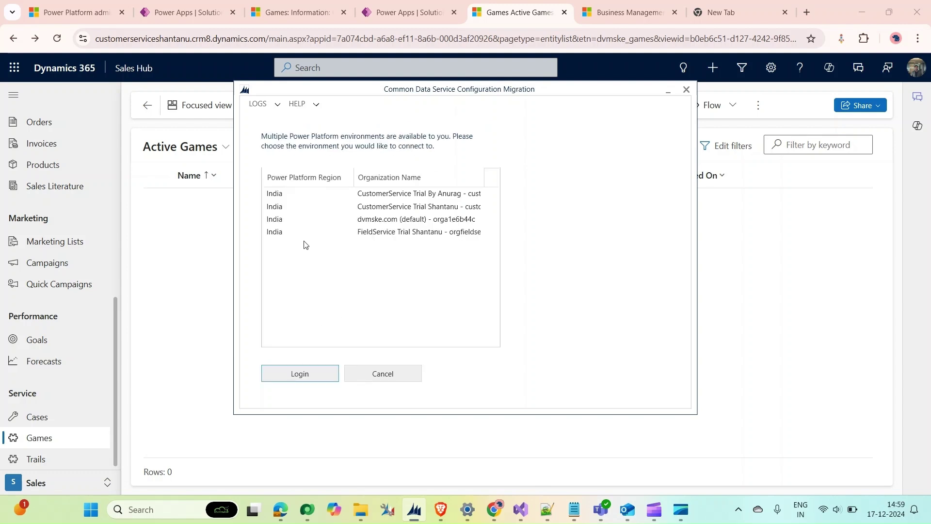
pyautogui.click(358, 232)
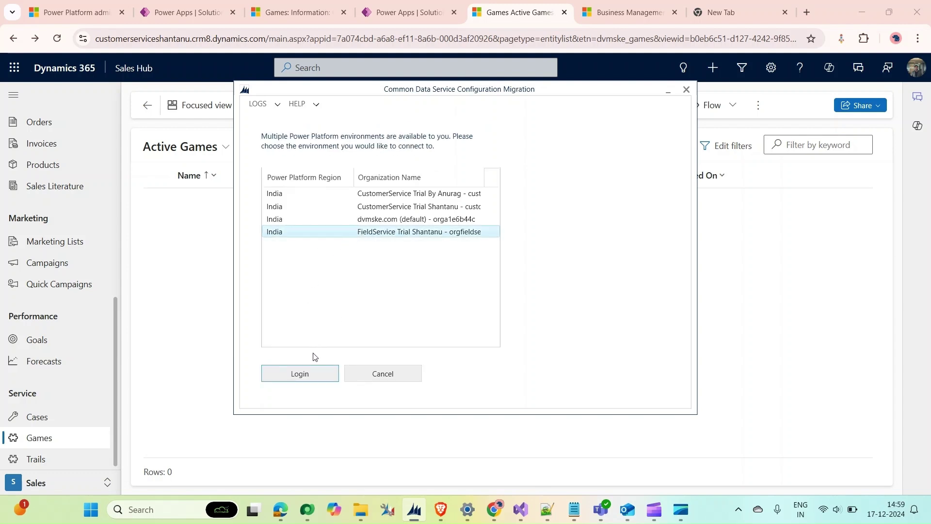
# - Connect to FieldService and add all fields of the Games entity from solution sol2
pyautogui.click(312, 373)
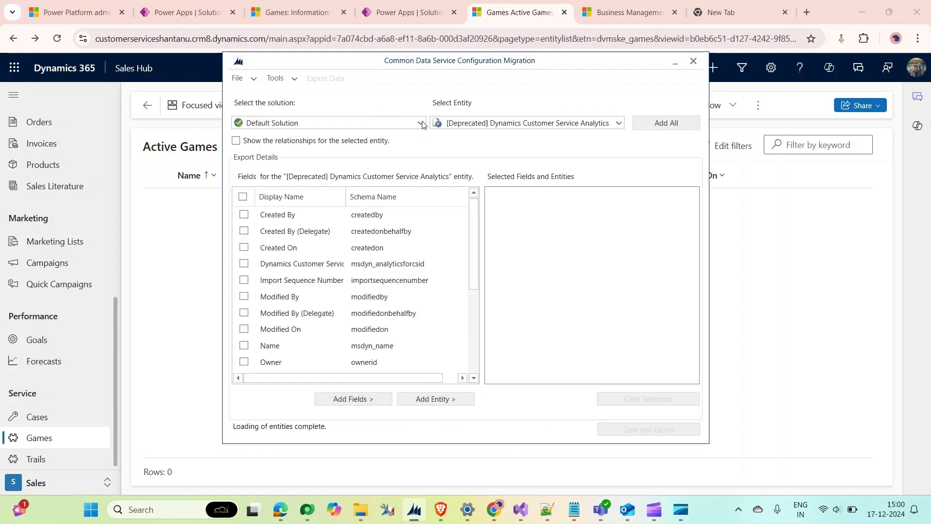
pyautogui.click(420, 124)
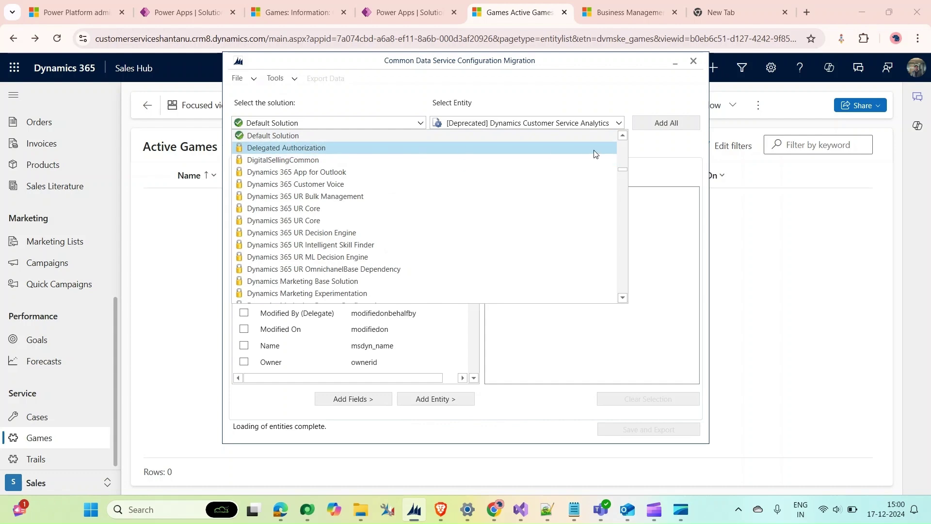
pyautogui.moveTo(626, 171); pyautogui.dragTo(628, 262)
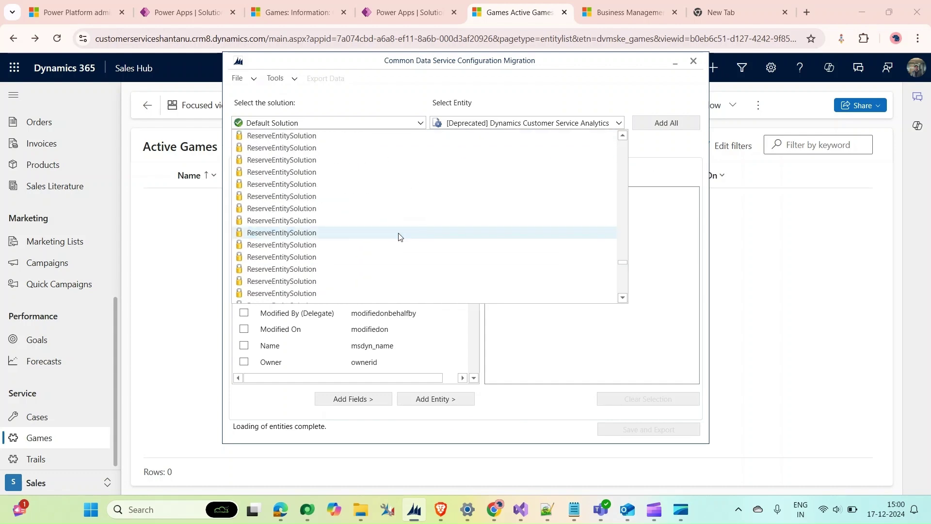
pyautogui.scroll(-10, 369, 235)
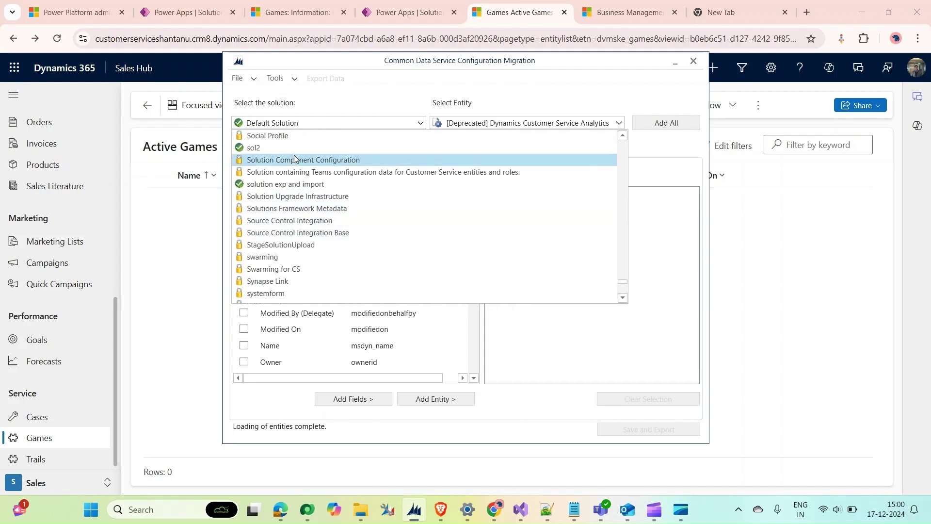
pyautogui.click(294, 156)
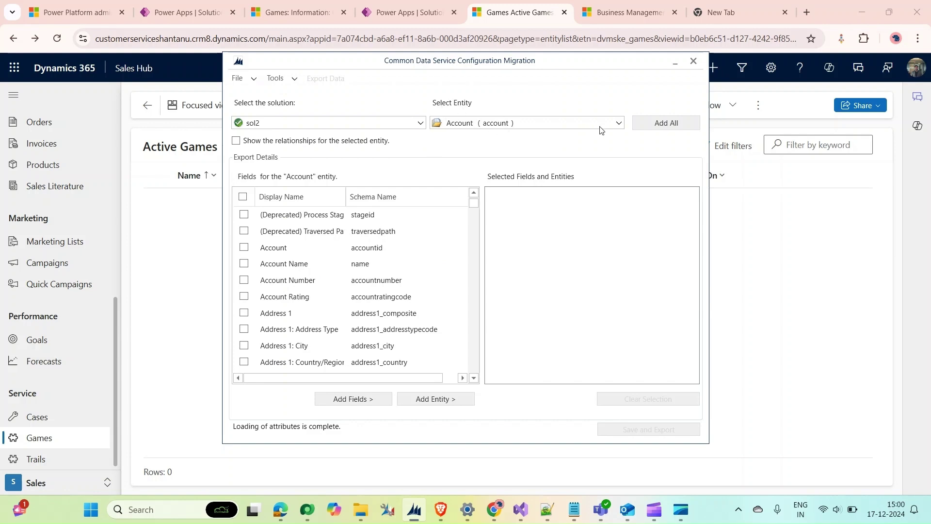
pyautogui.click(618, 124)
pyautogui.click(481, 149)
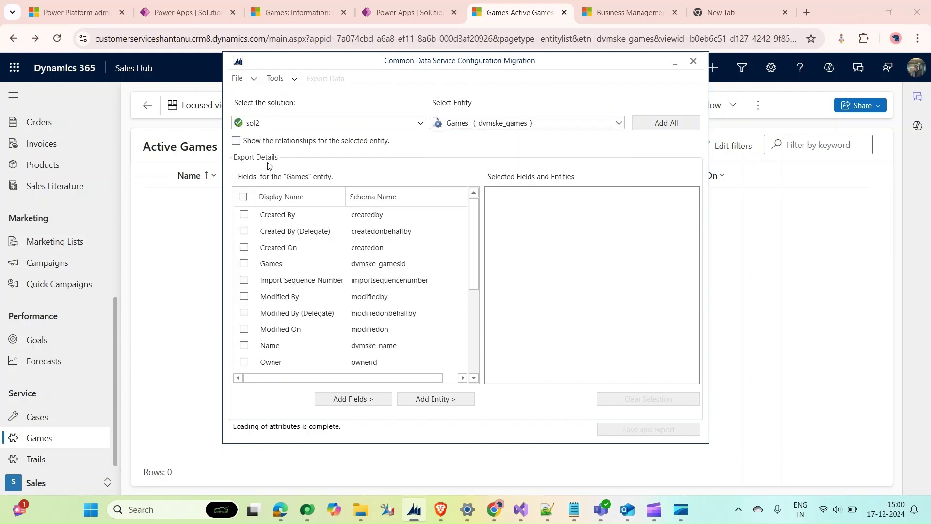
pyautogui.click(243, 197)
pyautogui.click(367, 403)
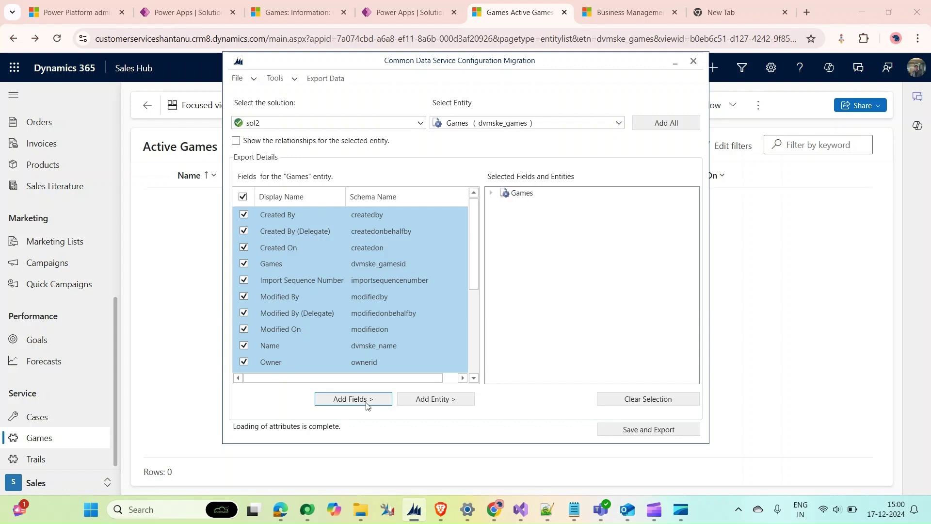
# - Save the schema as gamesname.xml
pyautogui.click(639, 432)
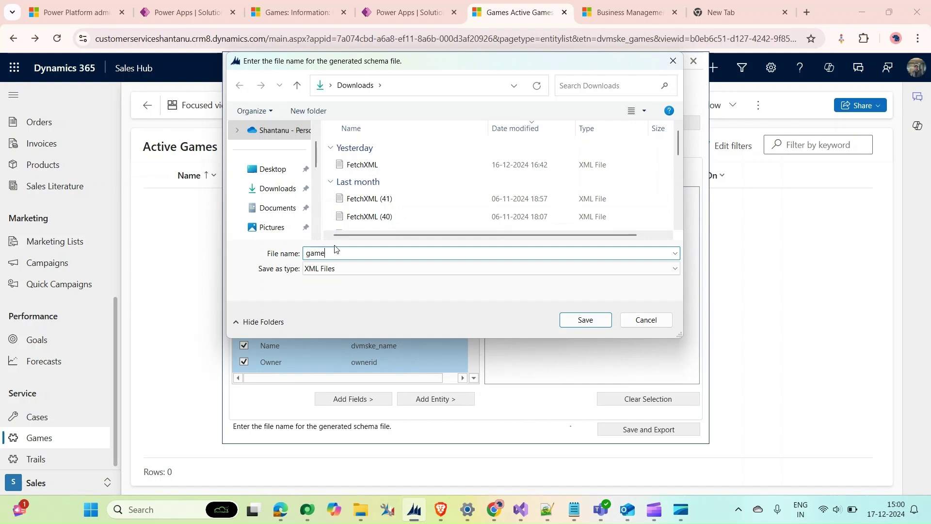
pyautogui.write('gamesname')
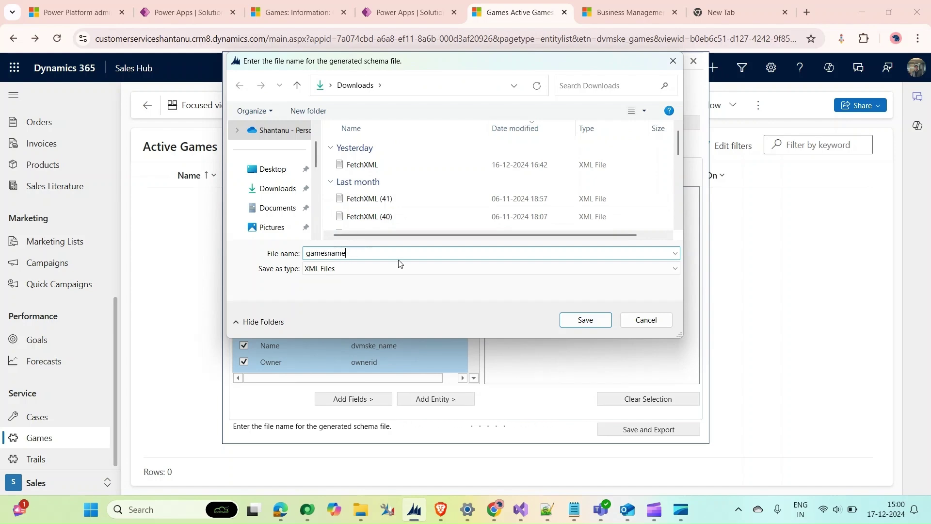
pyautogui.click(568, 320)
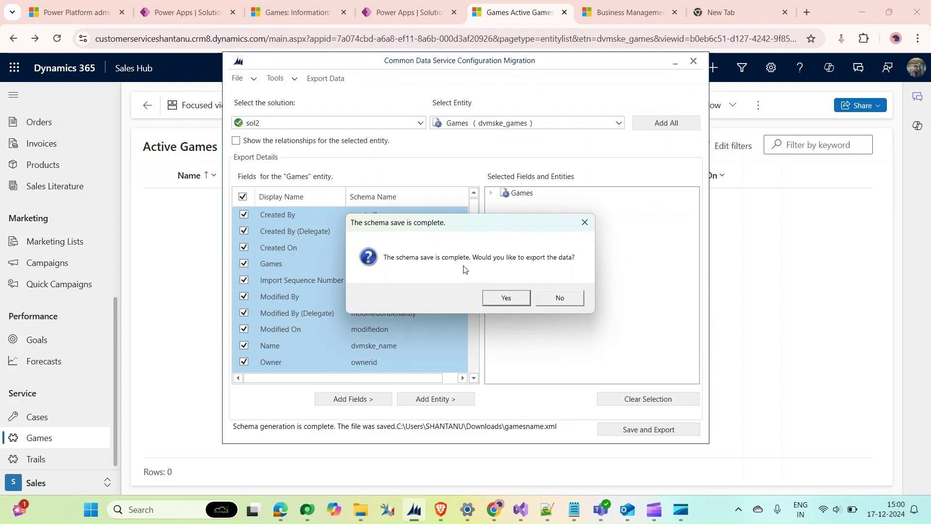
# - Export the six Games records to data.zip and exit to the start page
pyautogui.click(506, 297)
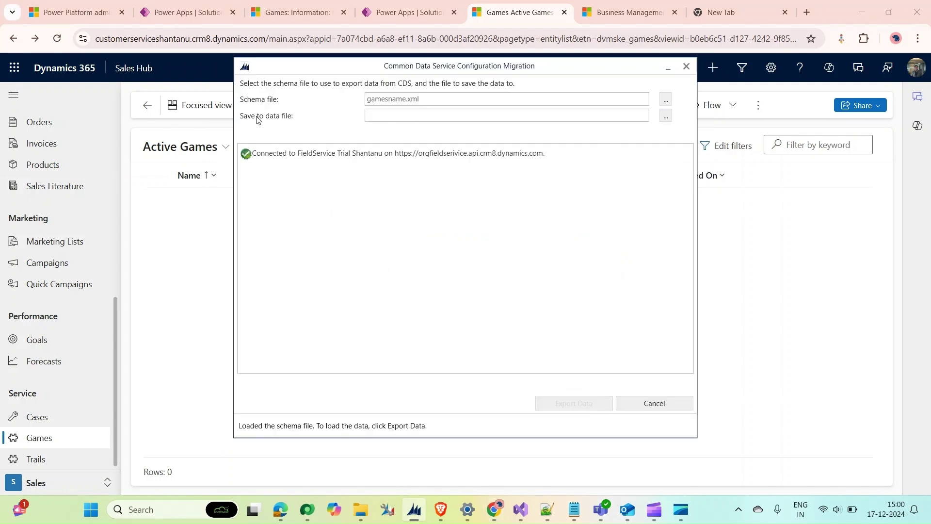
pyautogui.click(666, 115)
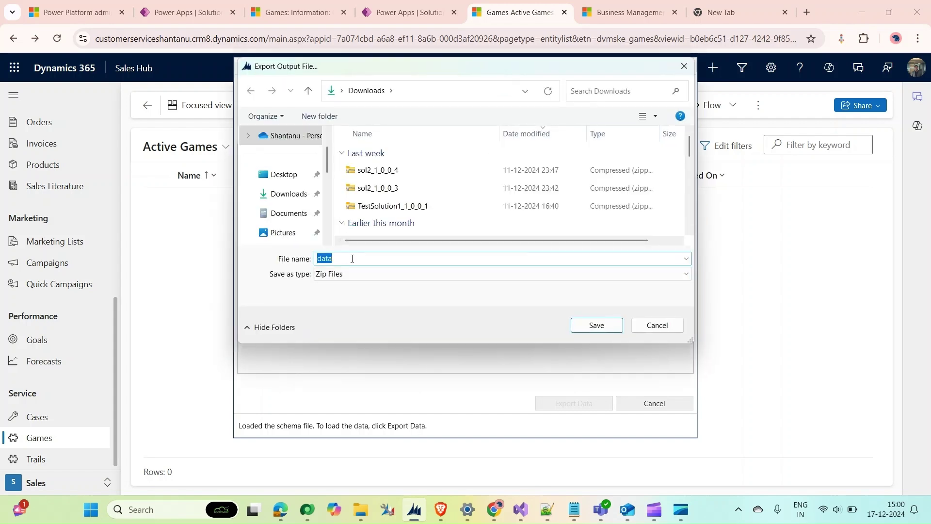
pyautogui.click(352, 258)
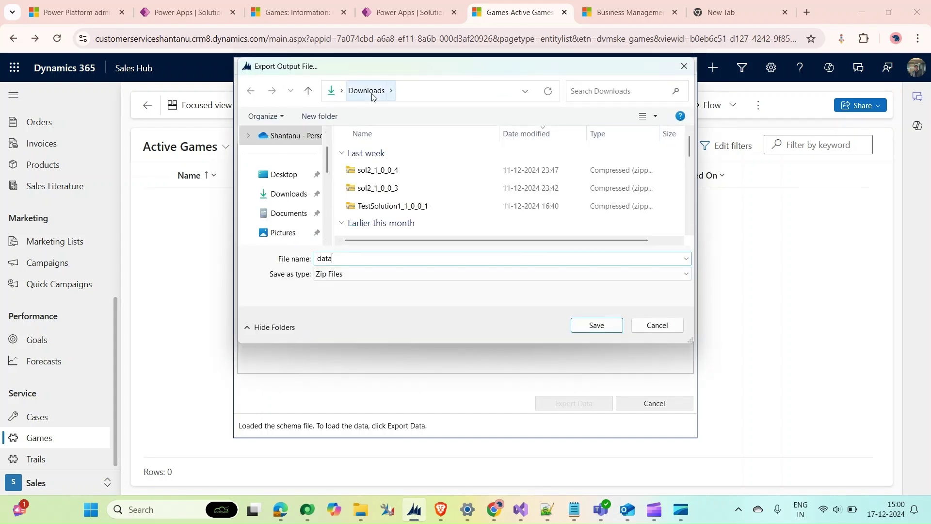
pyautogui.click(590, 324)
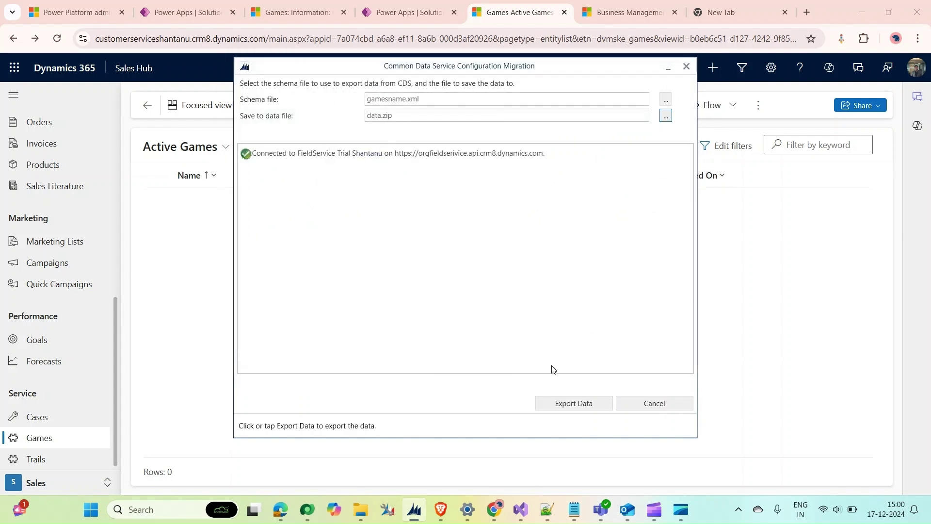
pyautogui.click(570, 407)
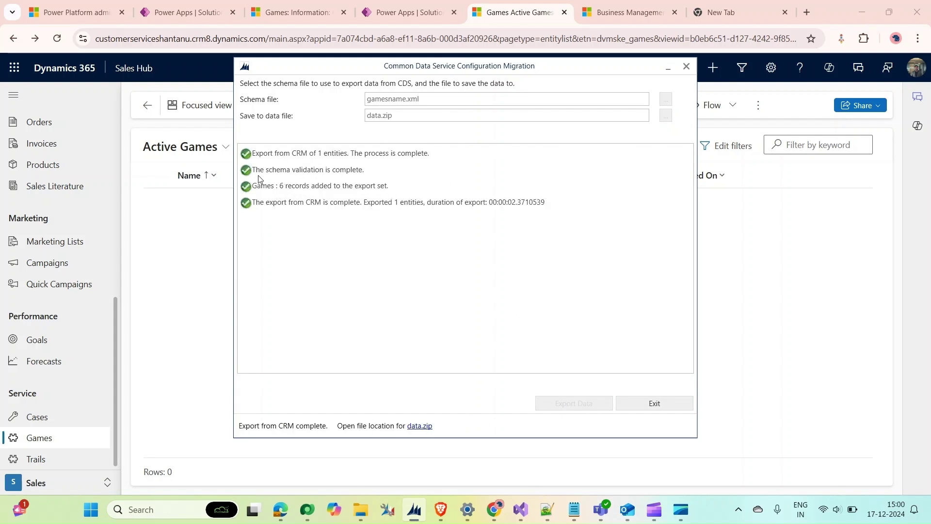
pyautogui.click(650, 404)
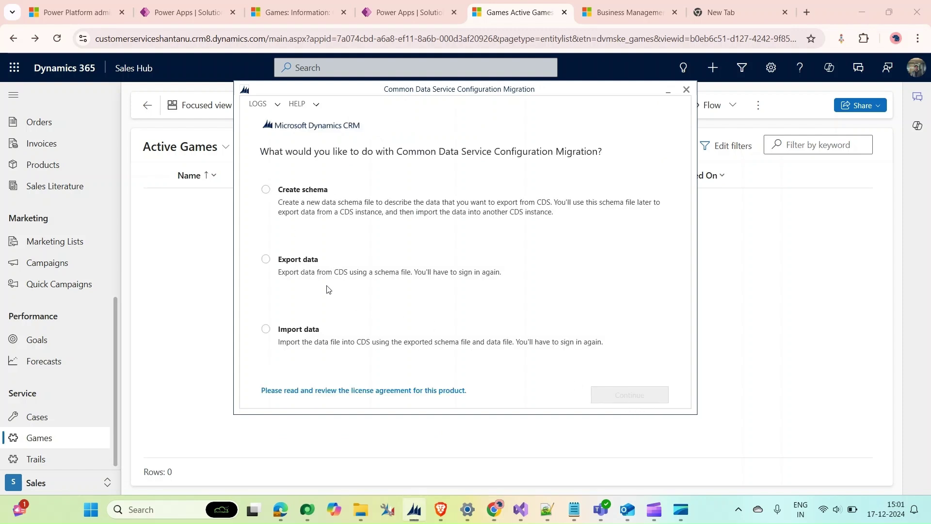
# - Choose Import data and sign in to the CustomerService trial environment
pyautogui.click(266, 330)
pyautogui.click(613, 398)
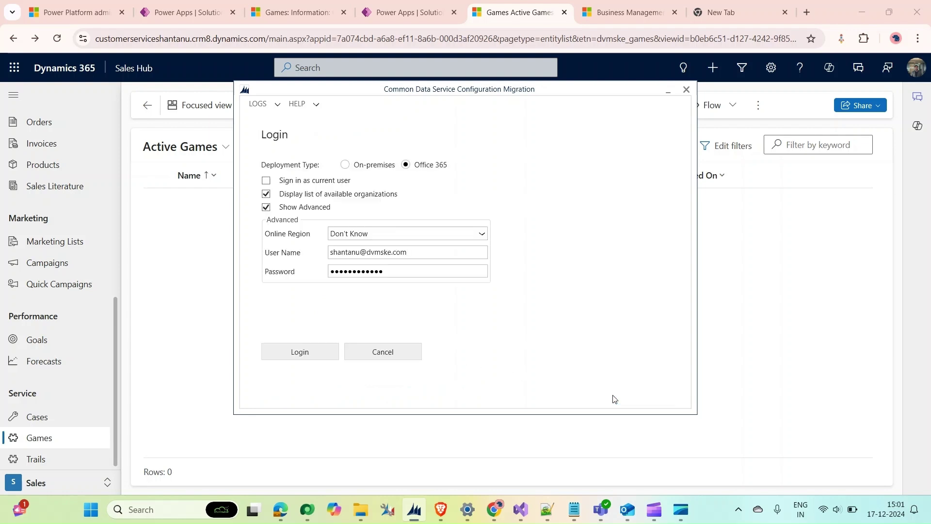
pyautogui.click(300, 351)
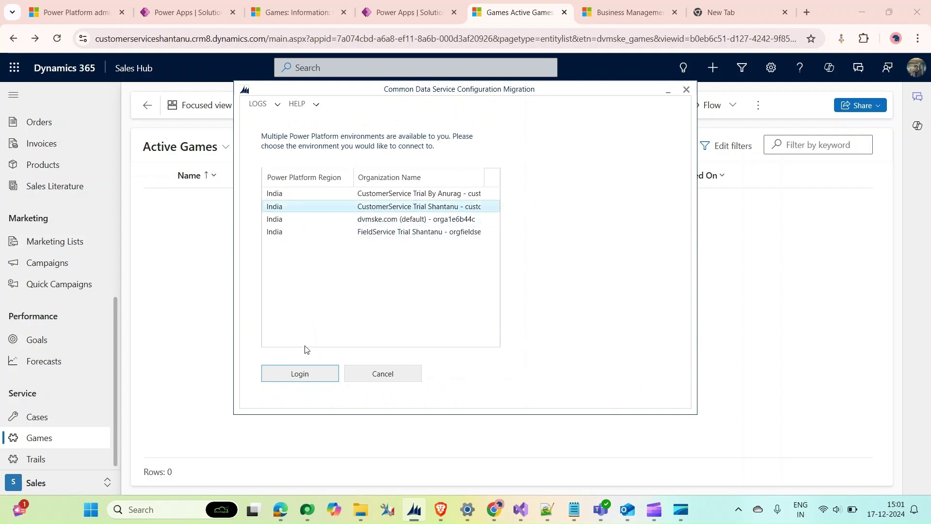
pyautogui.click(313, 372)
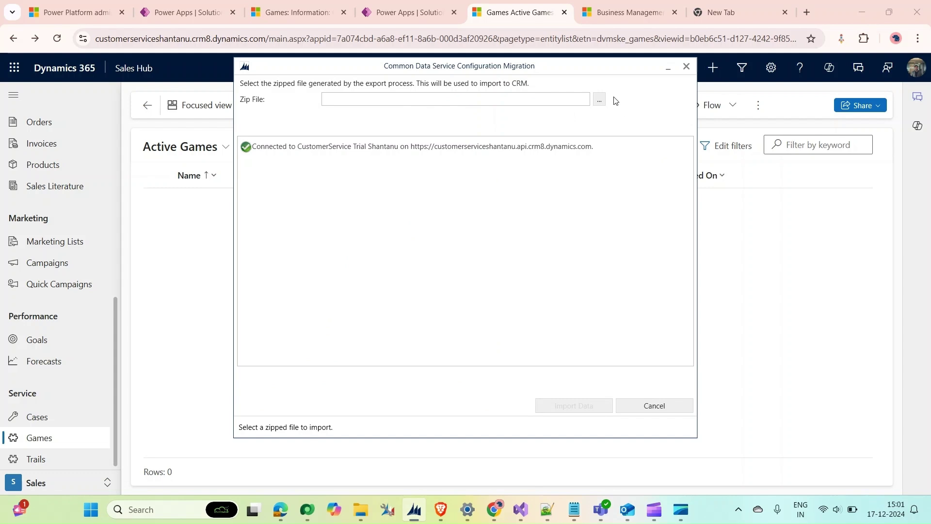
# - Import the six Games records from data.zip and exit when finished
pyautogui.click(600, 99)
pyautogui.click(385, 174)
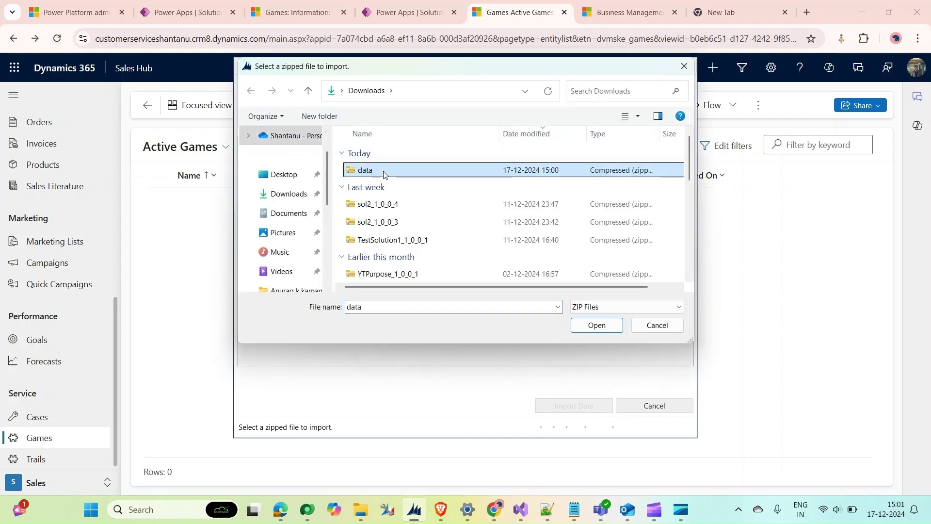
pyautogui.click(581, 326)
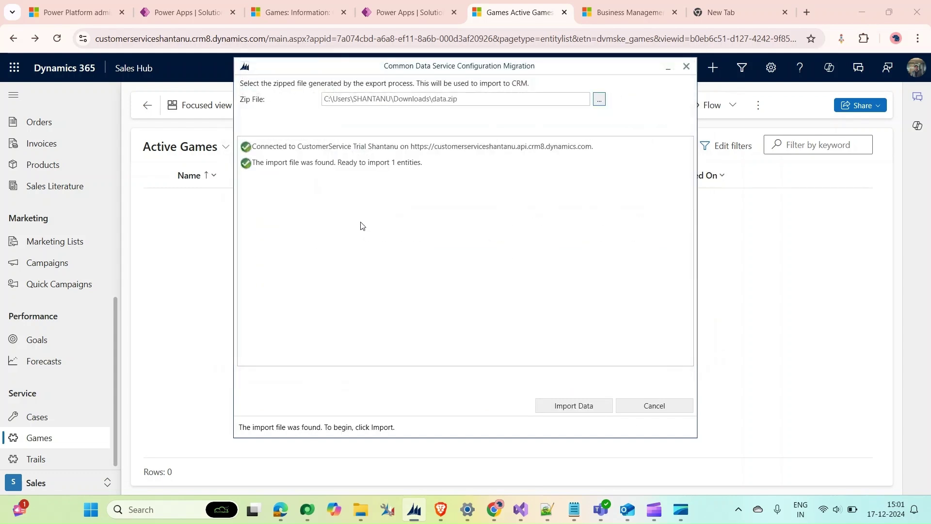
pyautogui.click(565, 406)
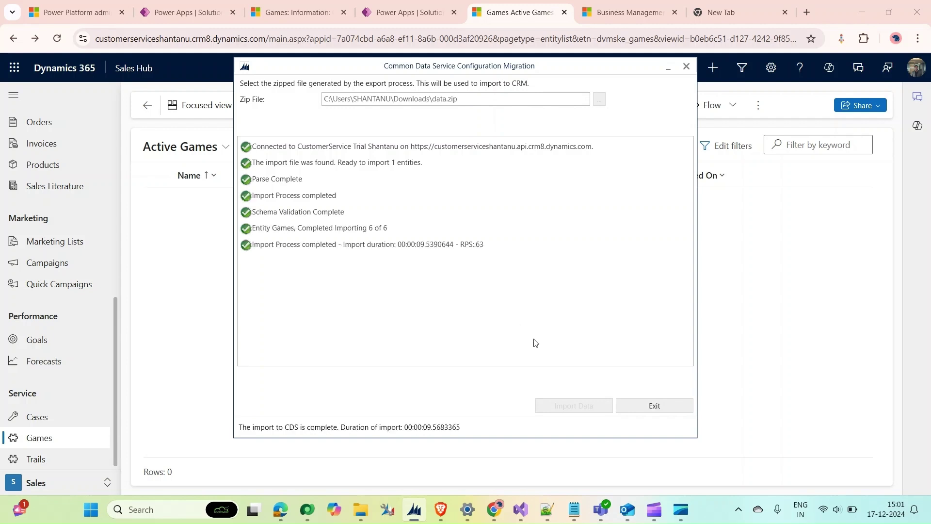
pyautogui.click(653, 406)
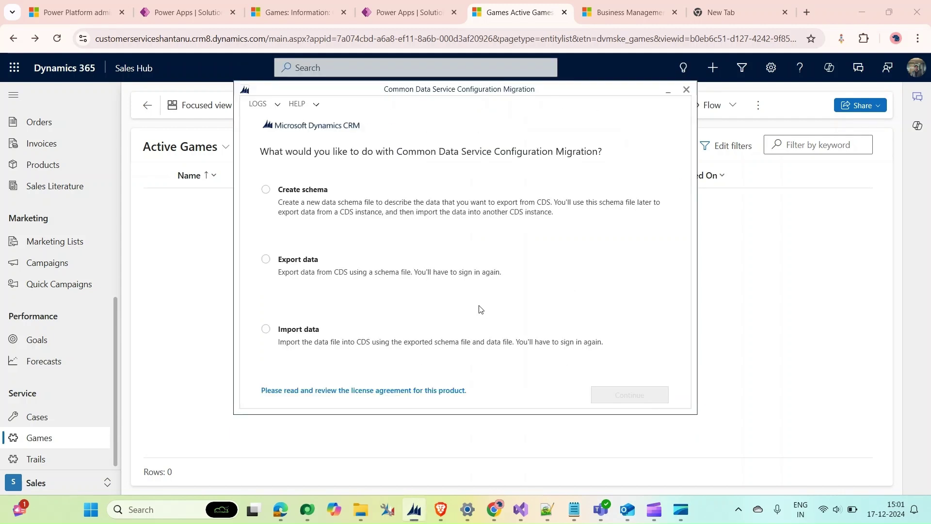
# - Close the migration tool and inspect the imported Cricket record's id and host in the URL
pyautogui.click(687, 90)
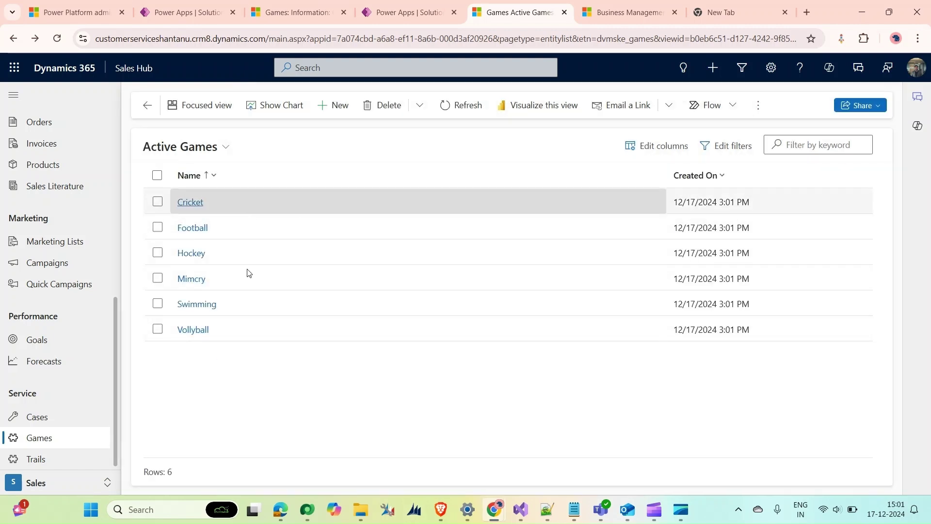
pyautogui.click(195, 202)
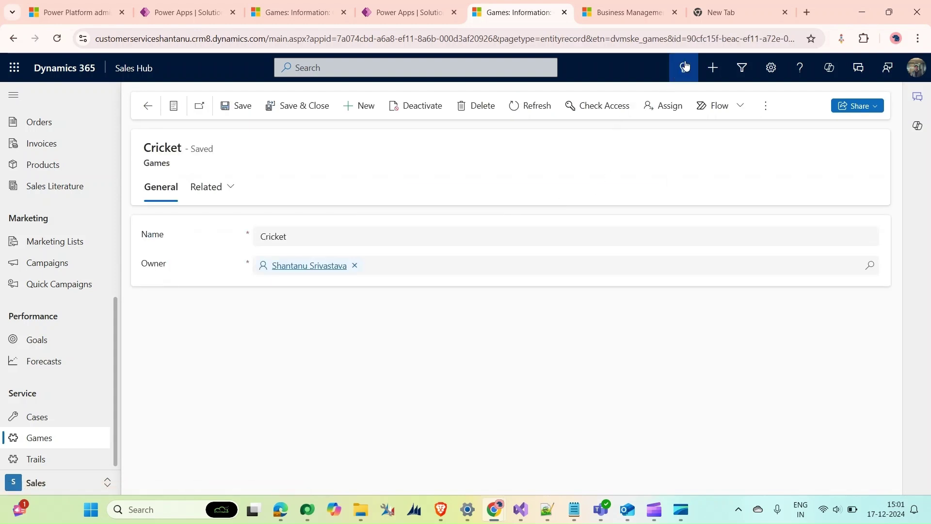
pyautogui.click(698, 37)
pyautogui.moveTo(697, 38); pyautogui.dragTo(708, 38)
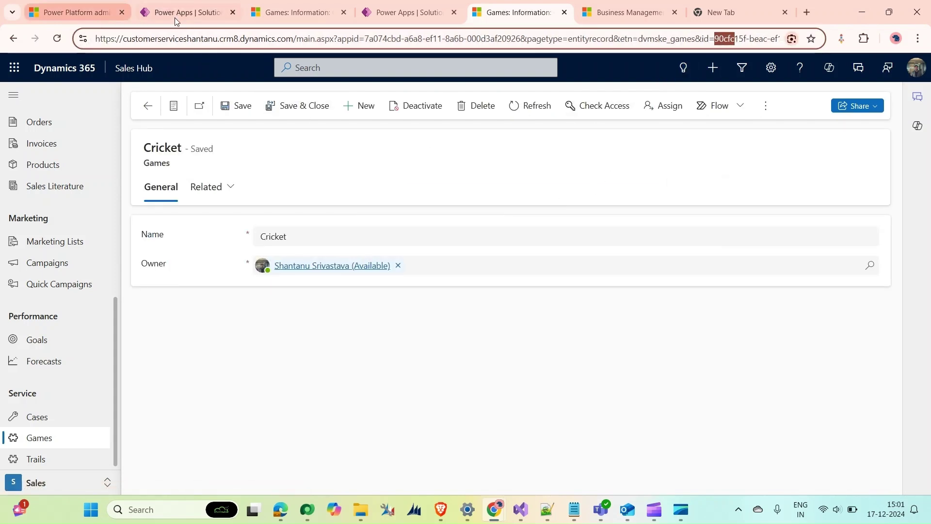
pyautogui.moveTo(120, 39); pyautogui.dragTo(212, 39)
# - Check the FieldService Cricket record's URL to confirm the id matches
pyautogui.click(299, 13)
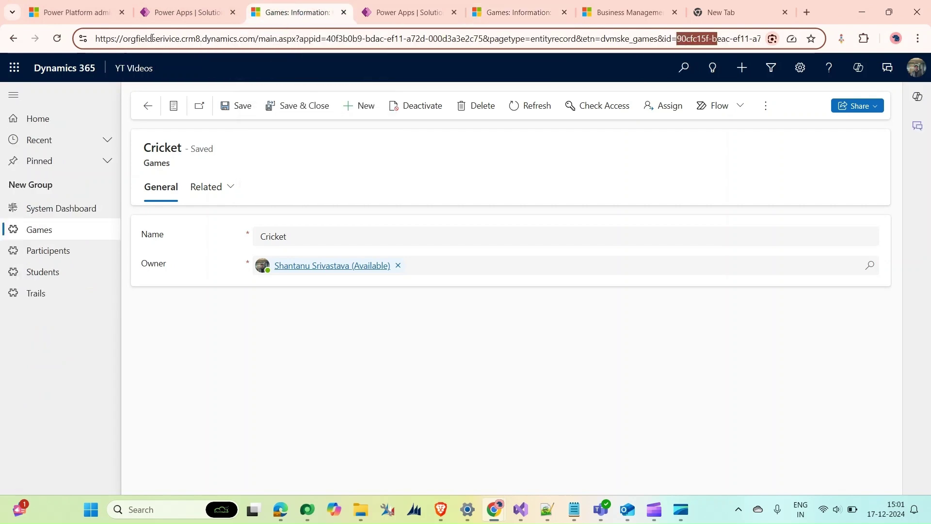
pyautogui.moveTo(121, 39); pyautogui.dragTo(199, 38)
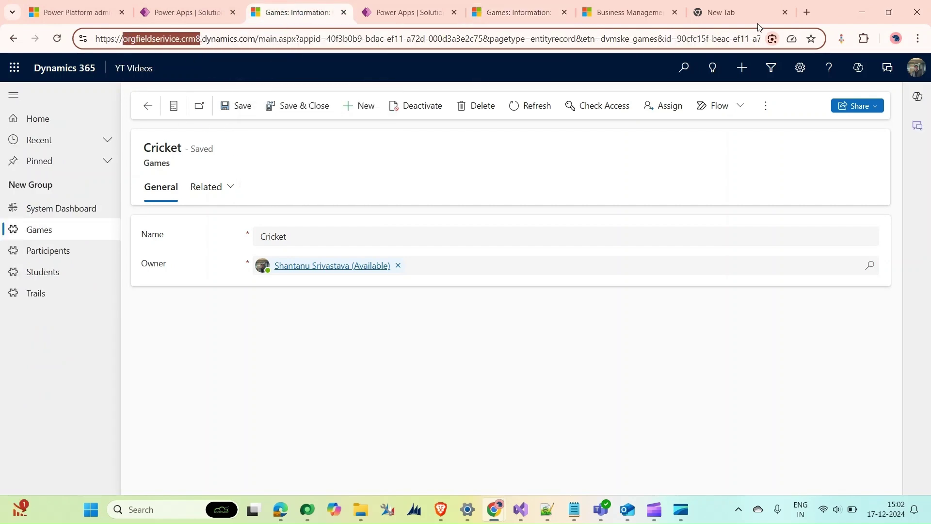
pyautogui.moveTo(678, 38); pyautogui.dragTo(704, 39)
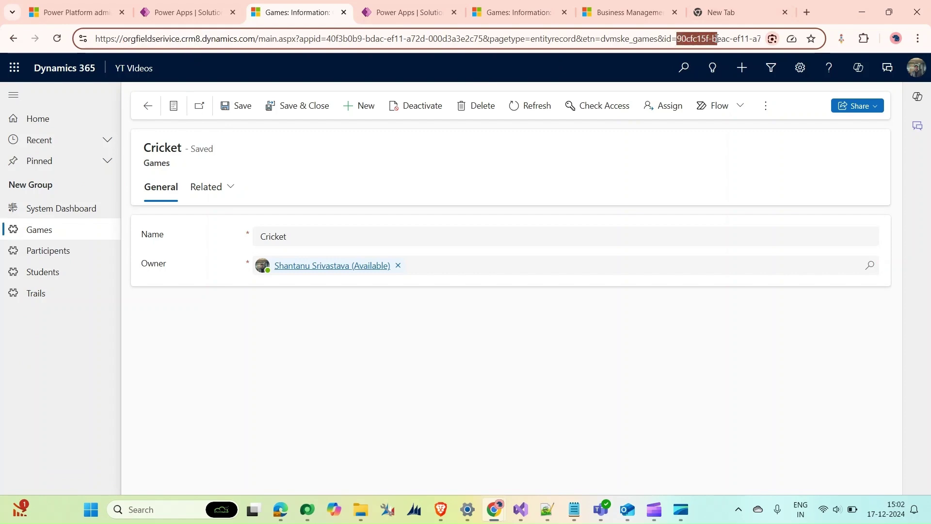
# - View the FieldService and CustomerService Games grids side by side to compare the six games' GUIDs
pyautogui.click(169, 13)
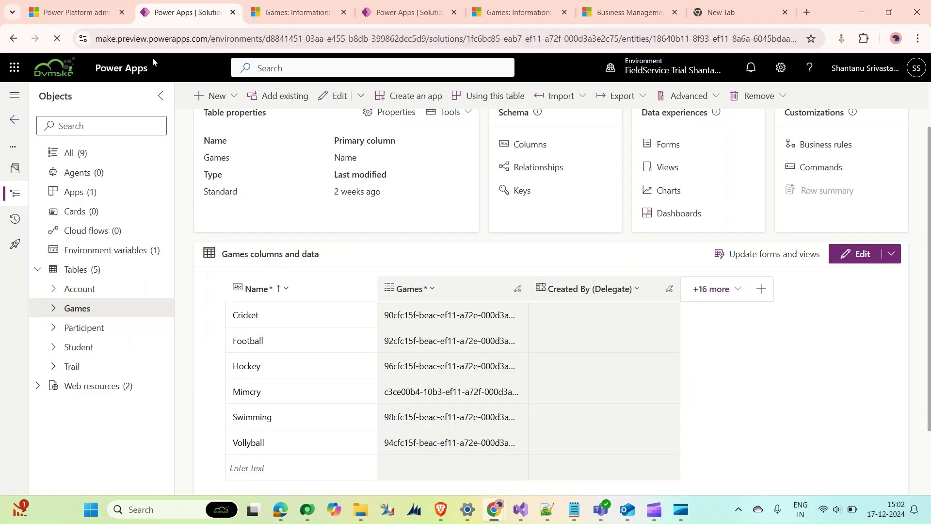
pyautogui.scroll(-3, 356, 372)
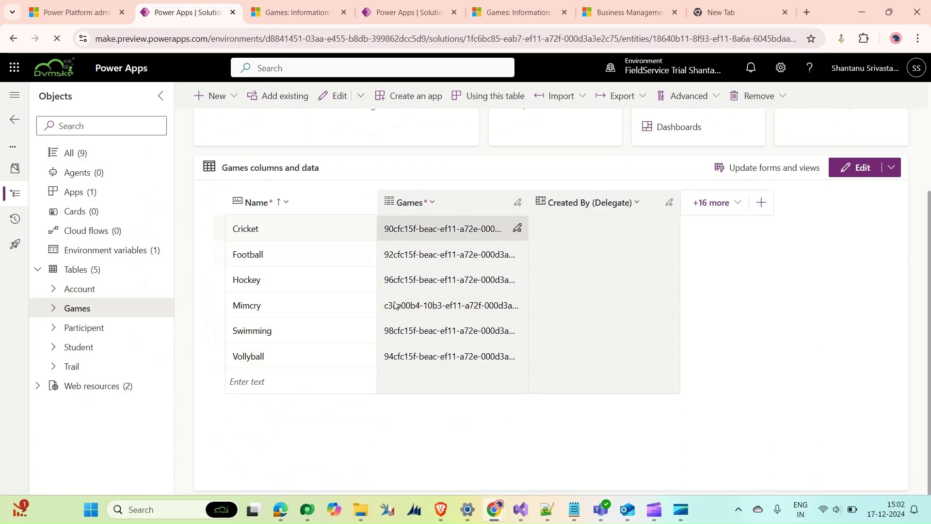
pyautogui.click(421, 4)
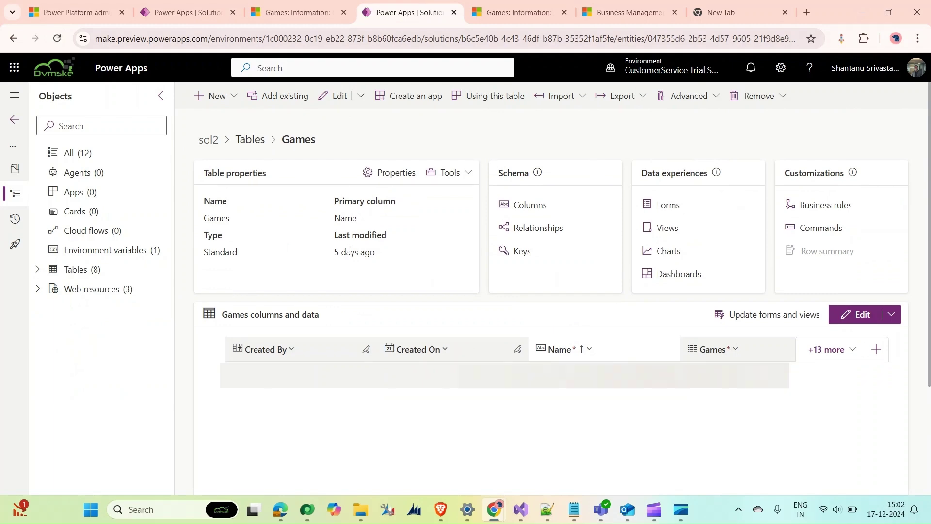
pyautogui.scroll(-2, 534, 290)
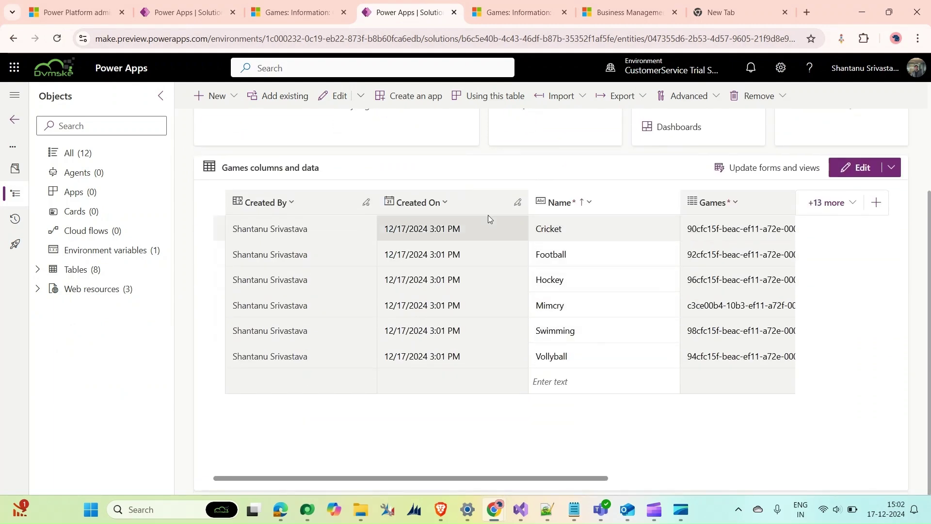
pyautogui.moveTo(635, 72)
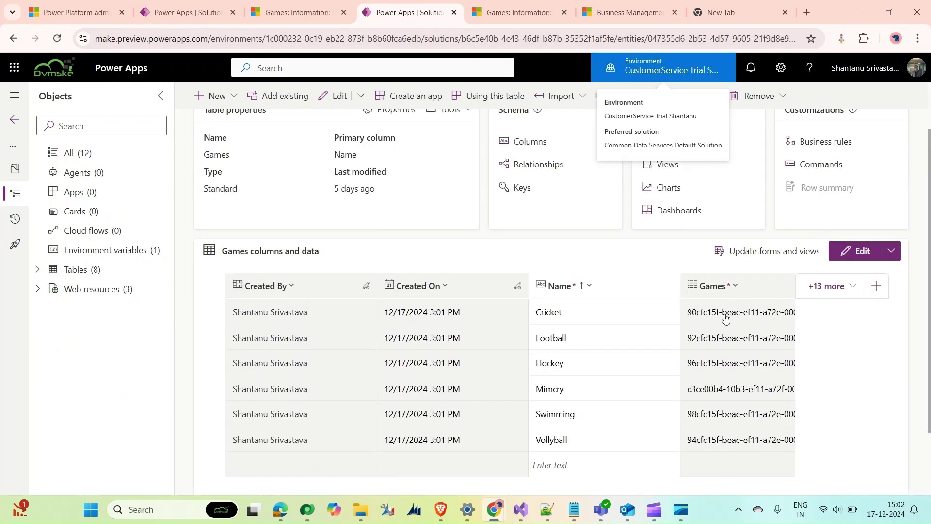
pyautogui.scroll(2, 672, 314)
pyautogui.scroll(-1, 592, 364)
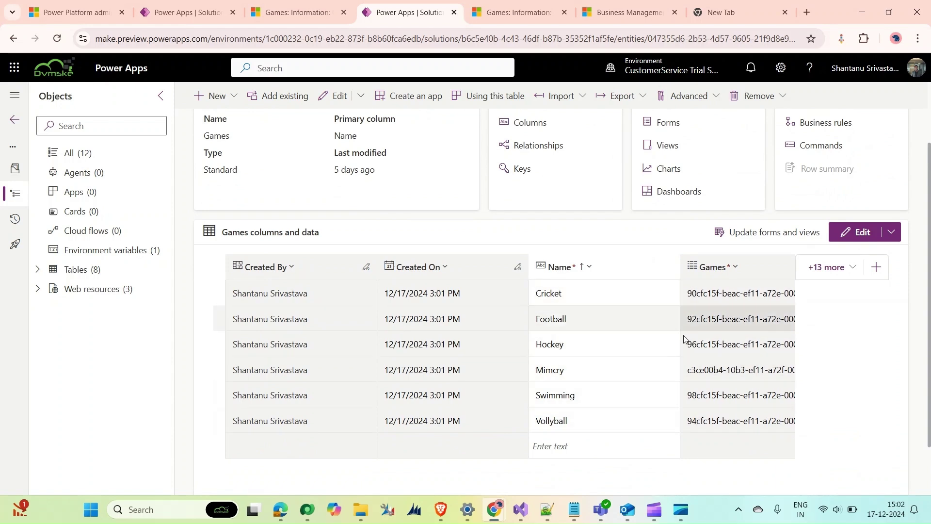
# - Cross-check the Cricket record's GUID between the source and target Games tables
pyautogui.hotkey('ctrl', '2')
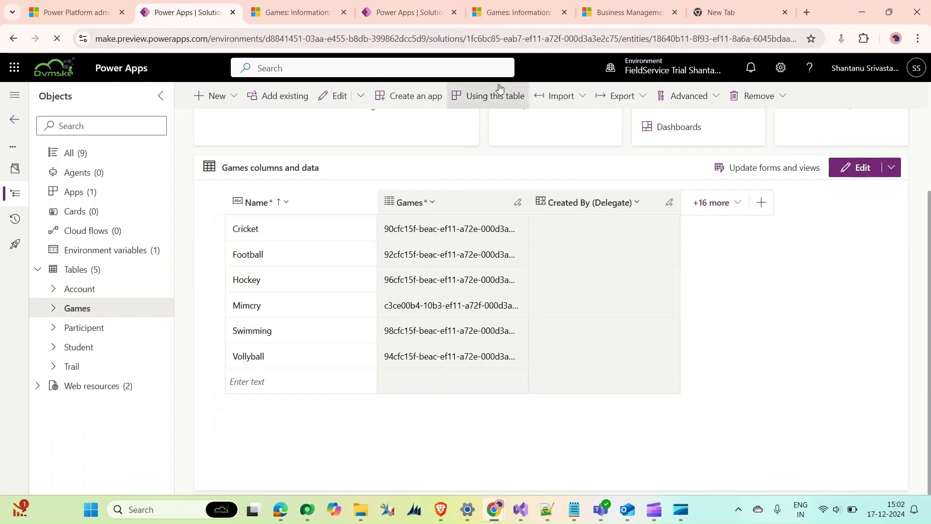
pyautogui.click(533, 14)
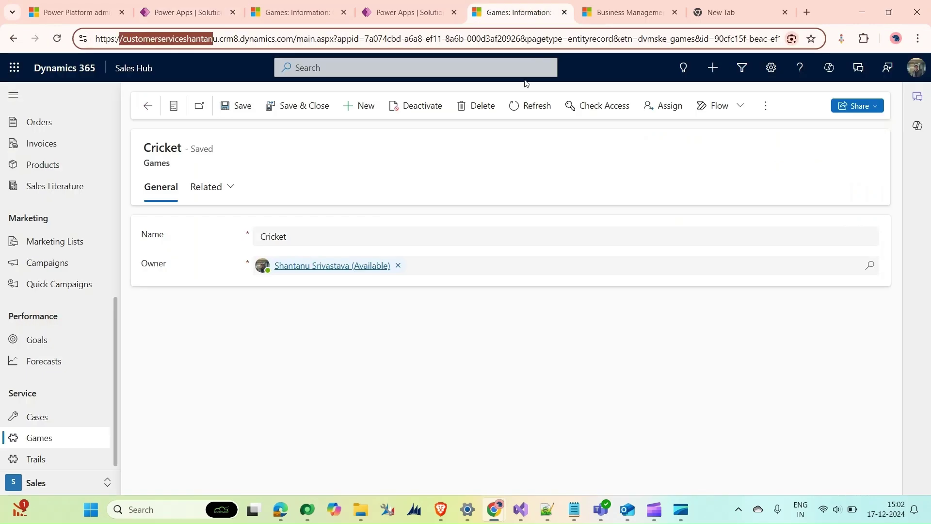
pyautogui.click(426, 16)
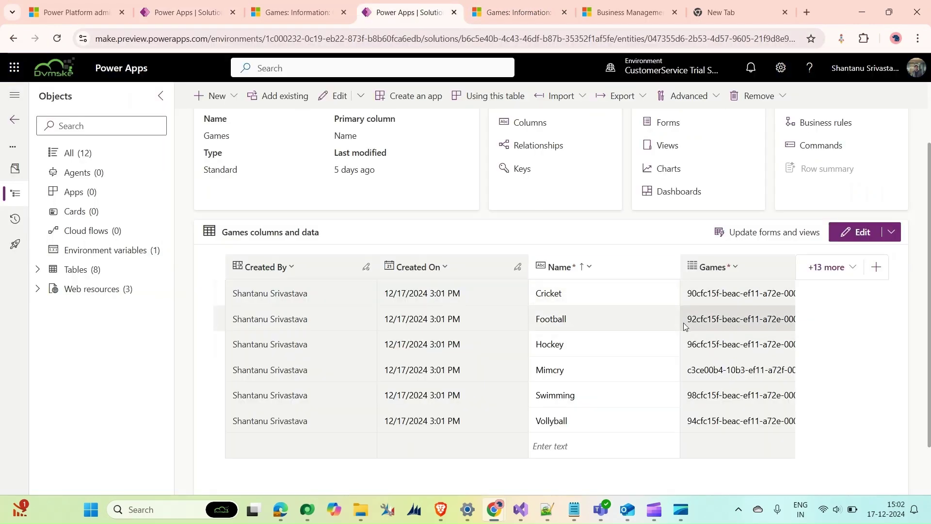